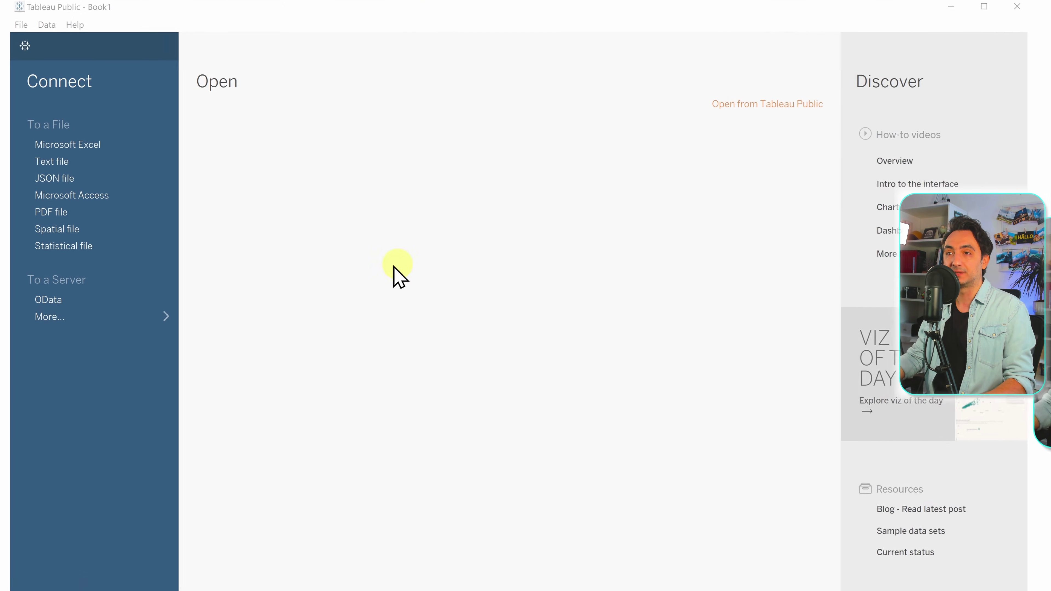
- Connect to Products.csv, then start adding a JSON file as a new data source
click(77, 179)
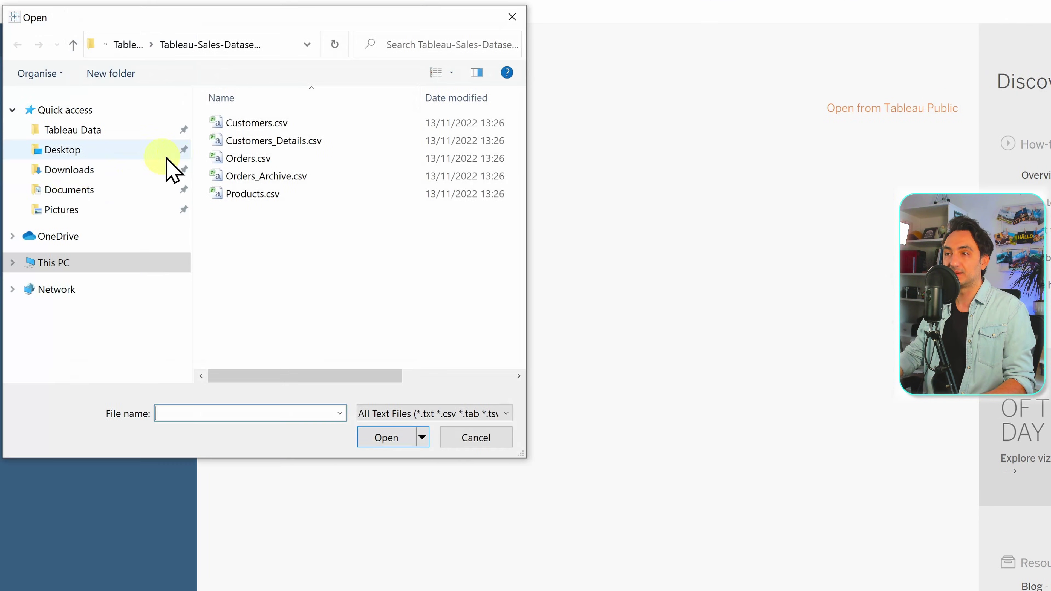
double_click(259, 196)
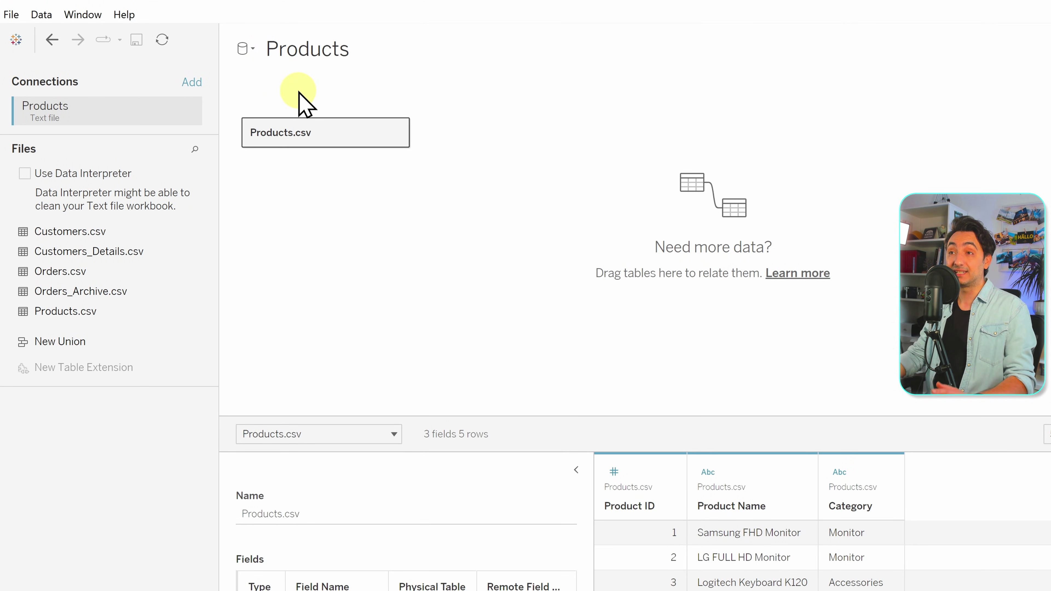
click(250, 48)
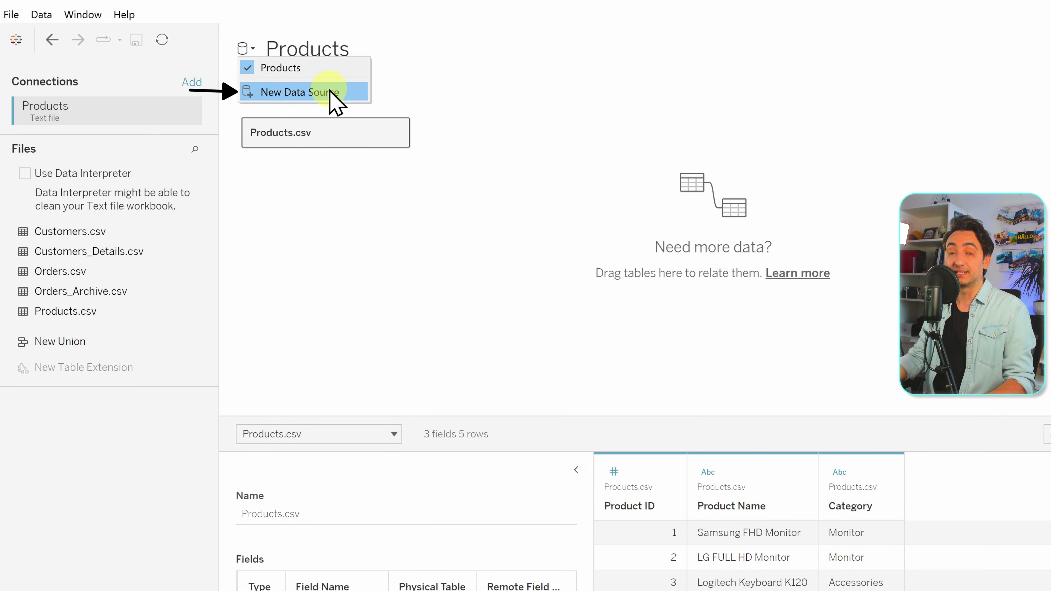
click(337, 94)
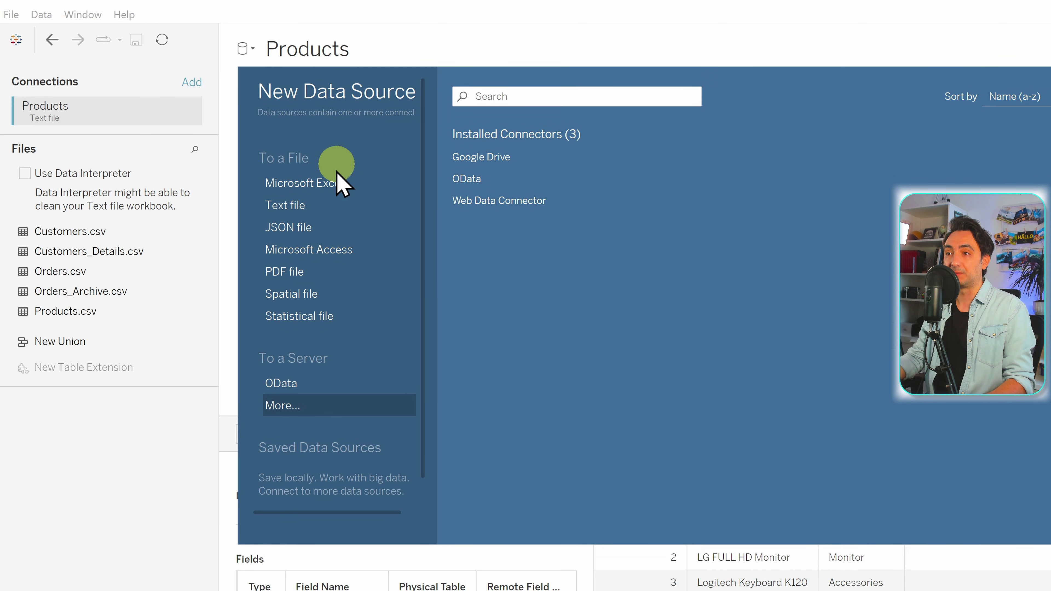
click(334, 227)
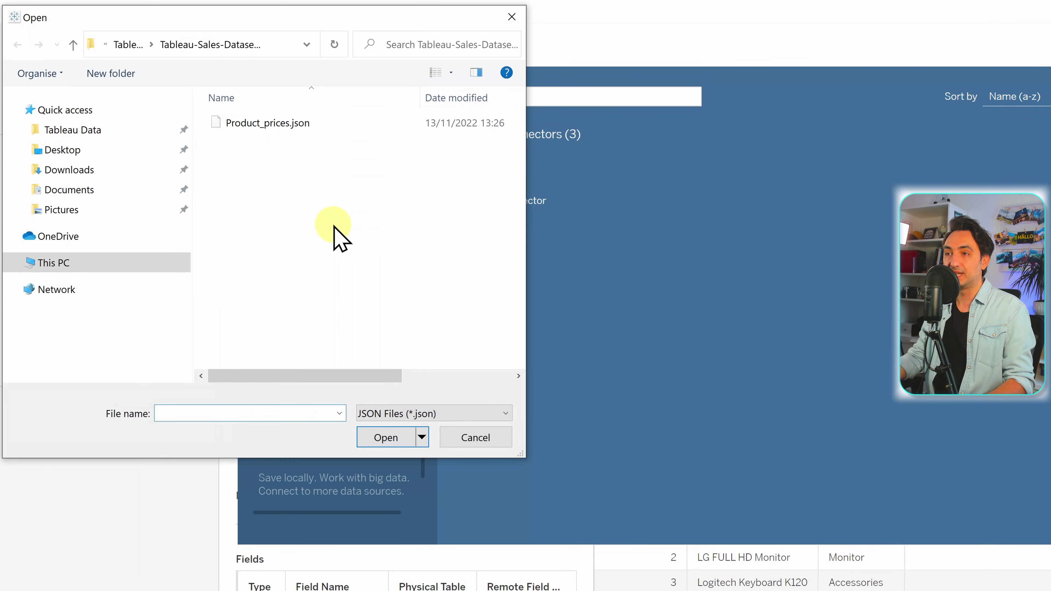
- Load Product_prices.json with its 'data' schema level included
click(256, 129)
click(378, 434)
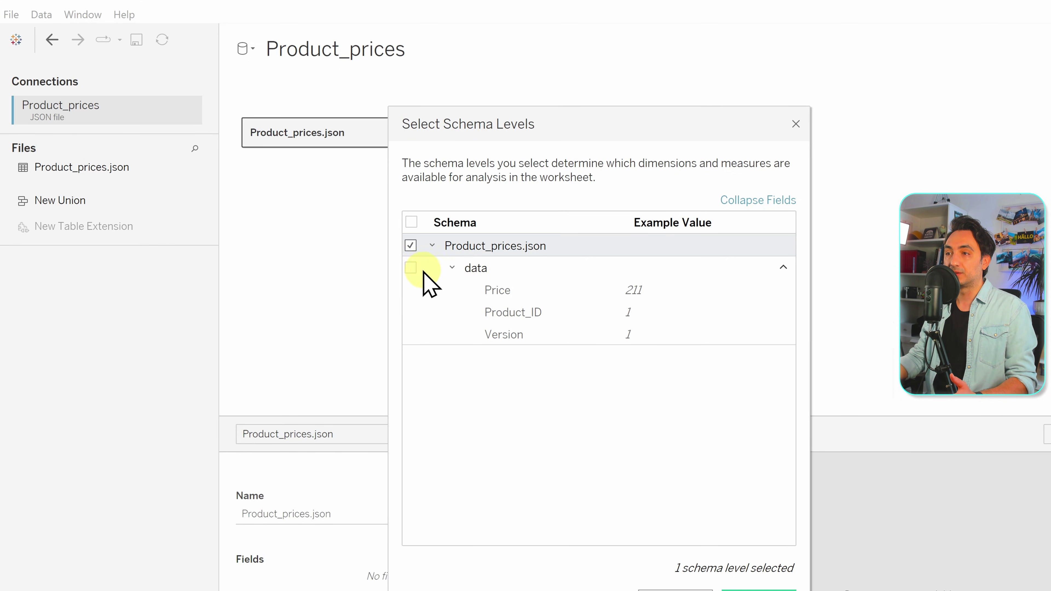
click(411, 268)
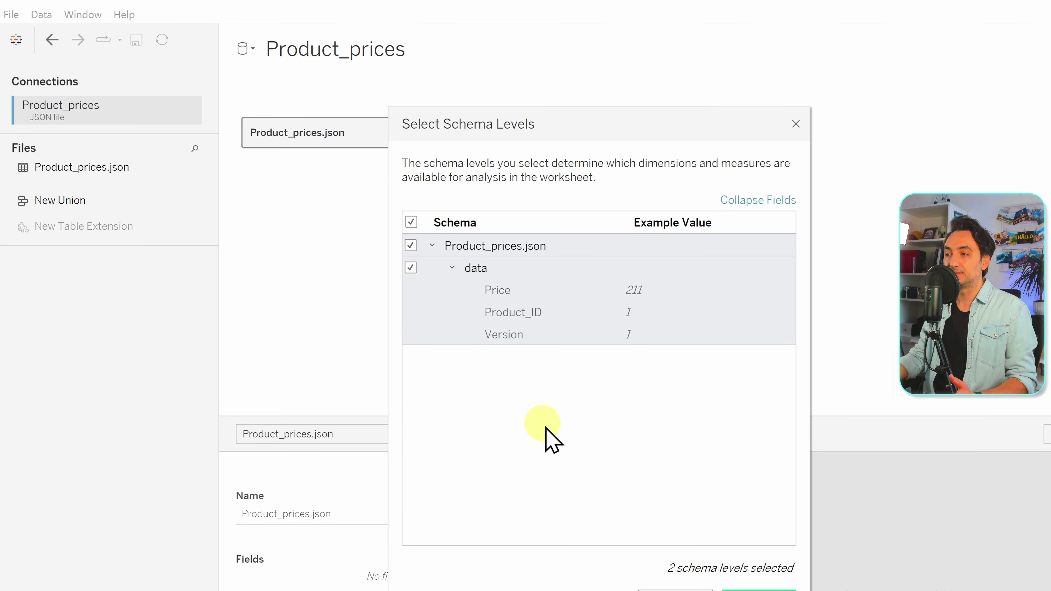
click(741, 589)
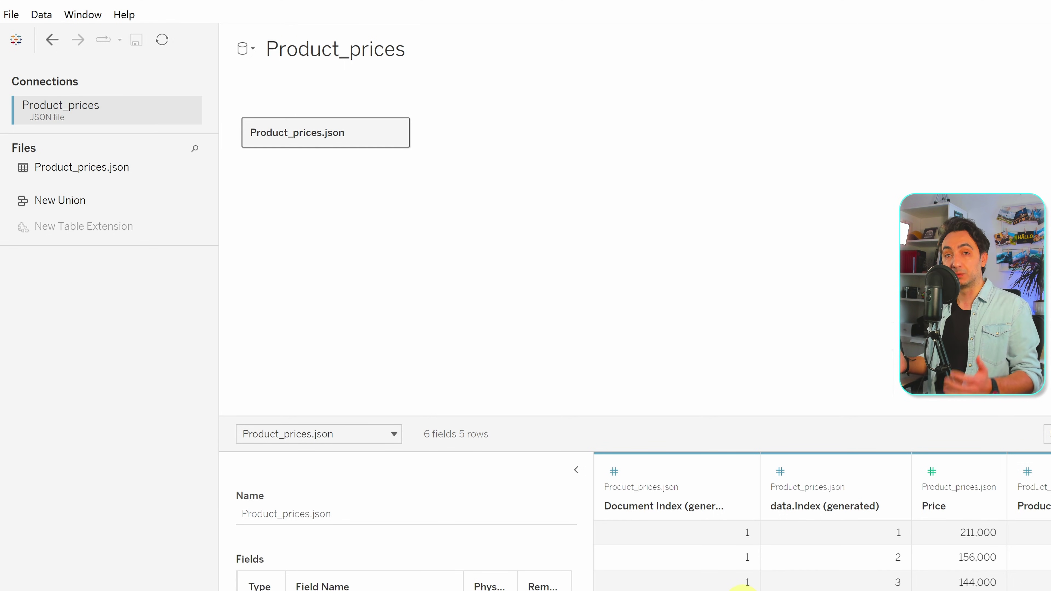
click(248, 49)
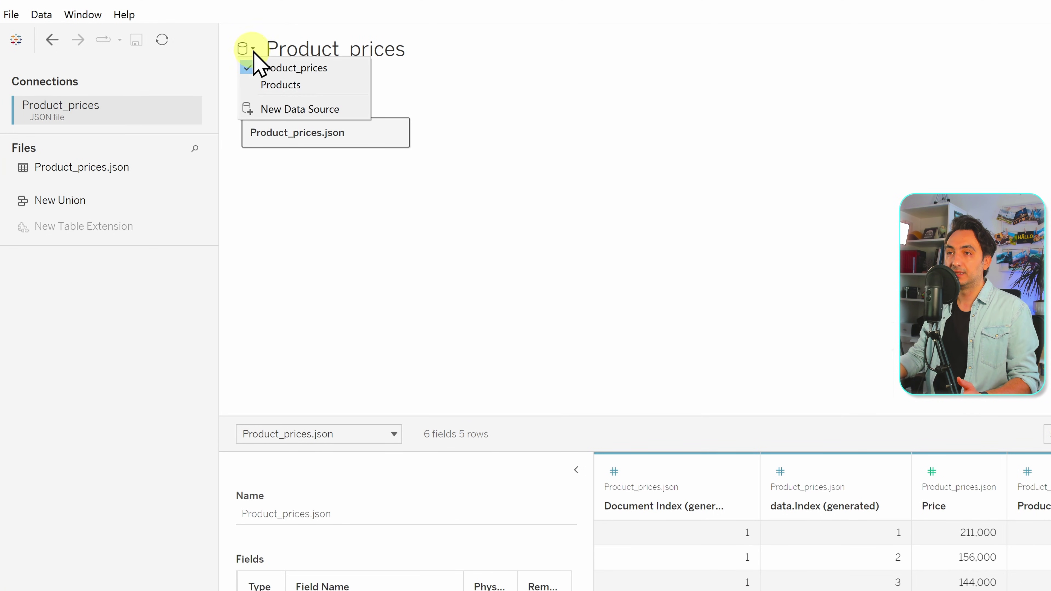
- Switch to Products, go to Sheet 1, and toggle the Data pane between Product_prices and Products
click(327, 85)
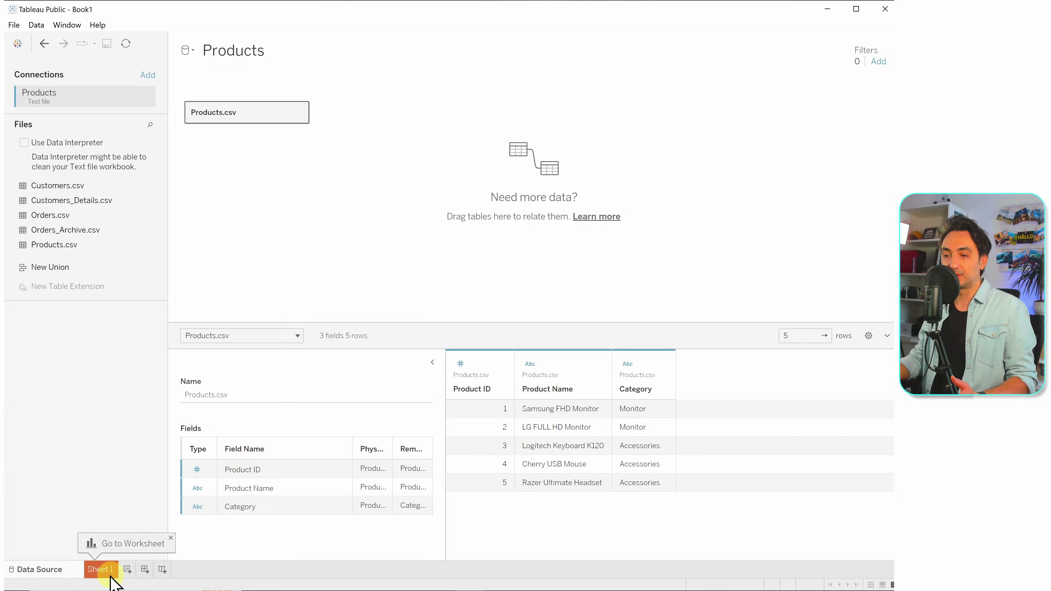
click(101, 570)
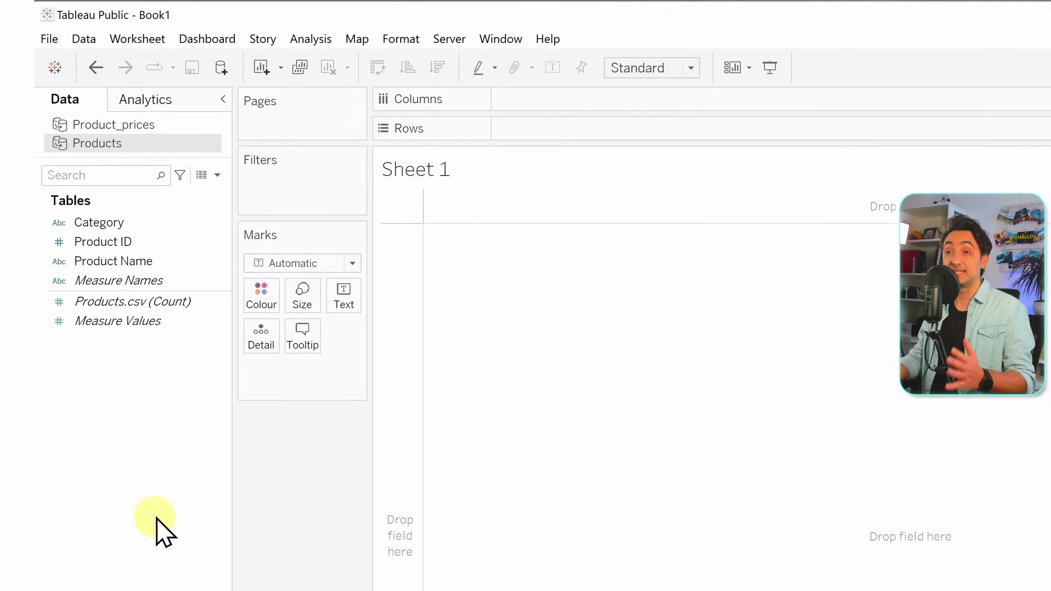
click(194, 137)
click(193, 157)
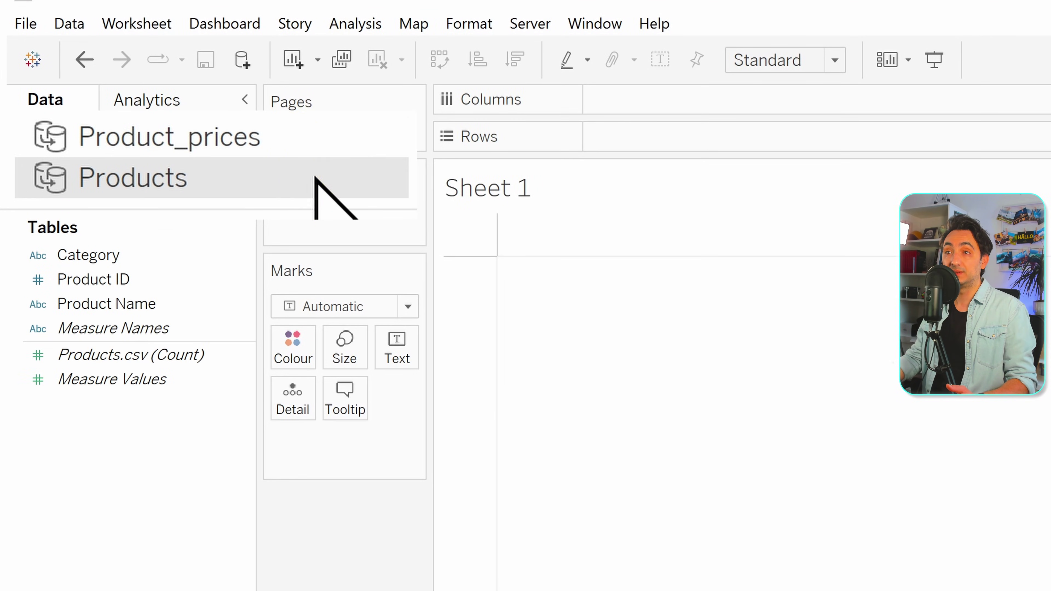
click(321, 145)
click(303, 188)
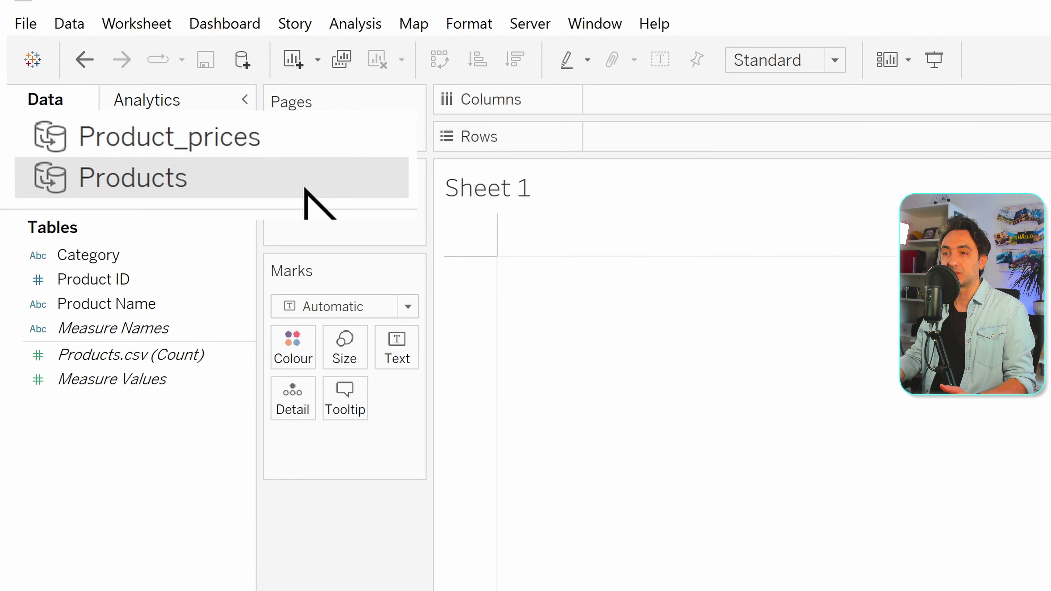
click(321, 149)
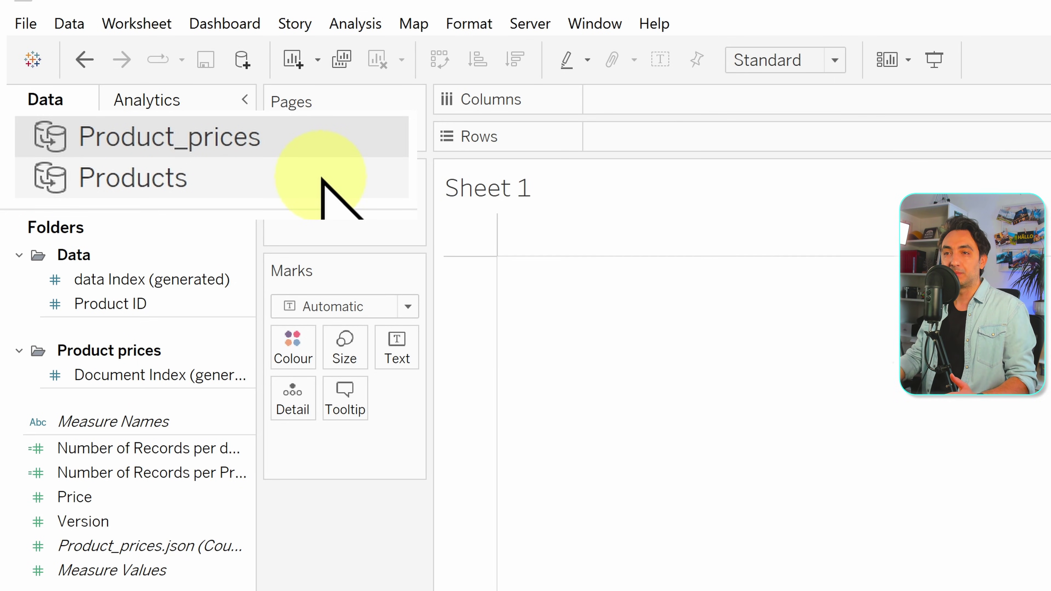
click(323, 182)
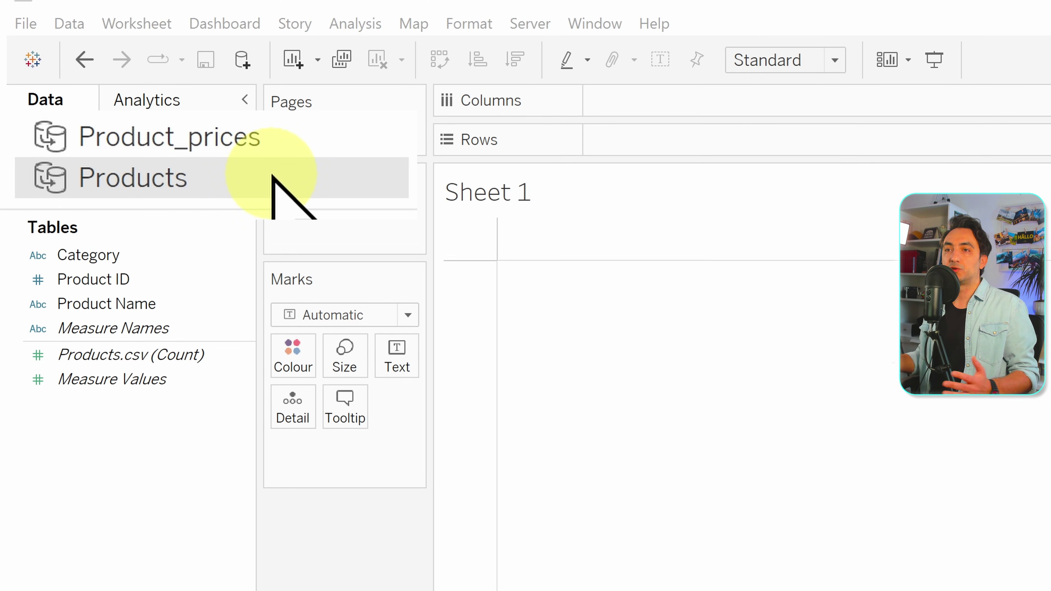
- Put Products' Product ID on Rows and Product_prices' Price on Text as a summed value
drag(111, 290, 636, 146)
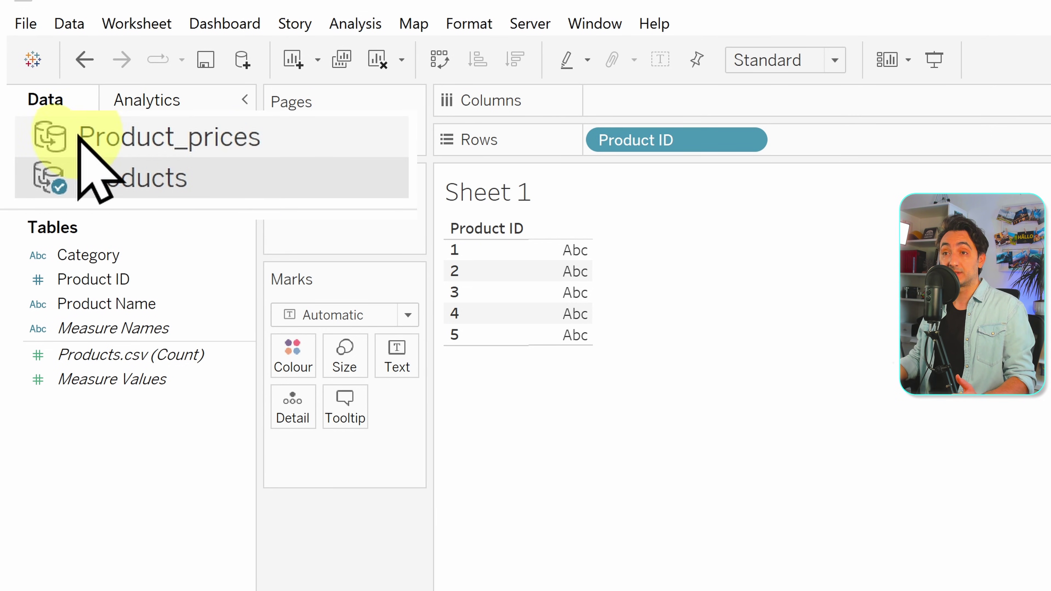
click(270, 133)
drag(75, 497, 389, 367)
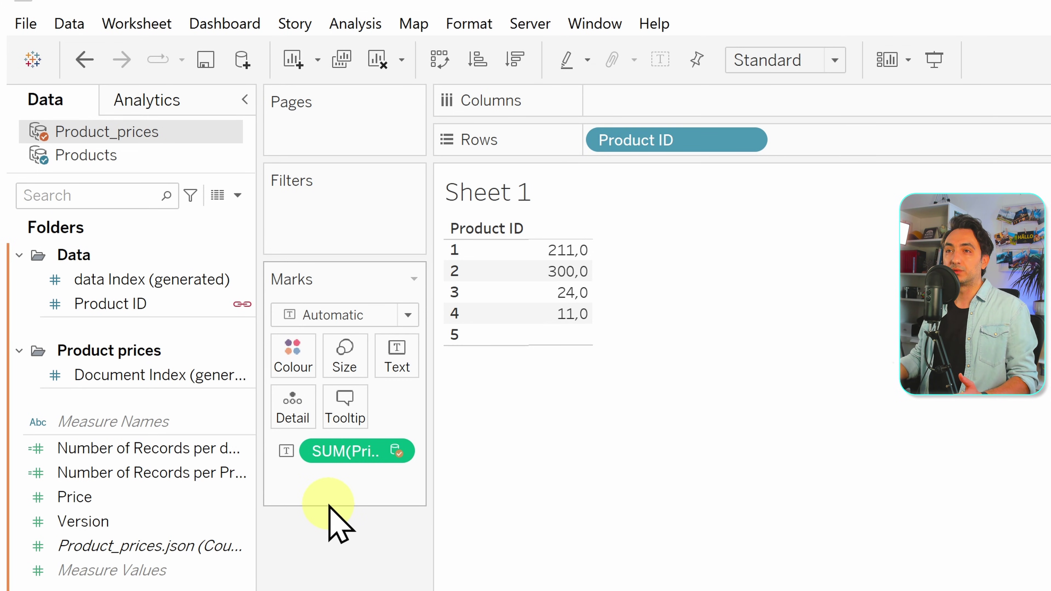
click(82, 25)
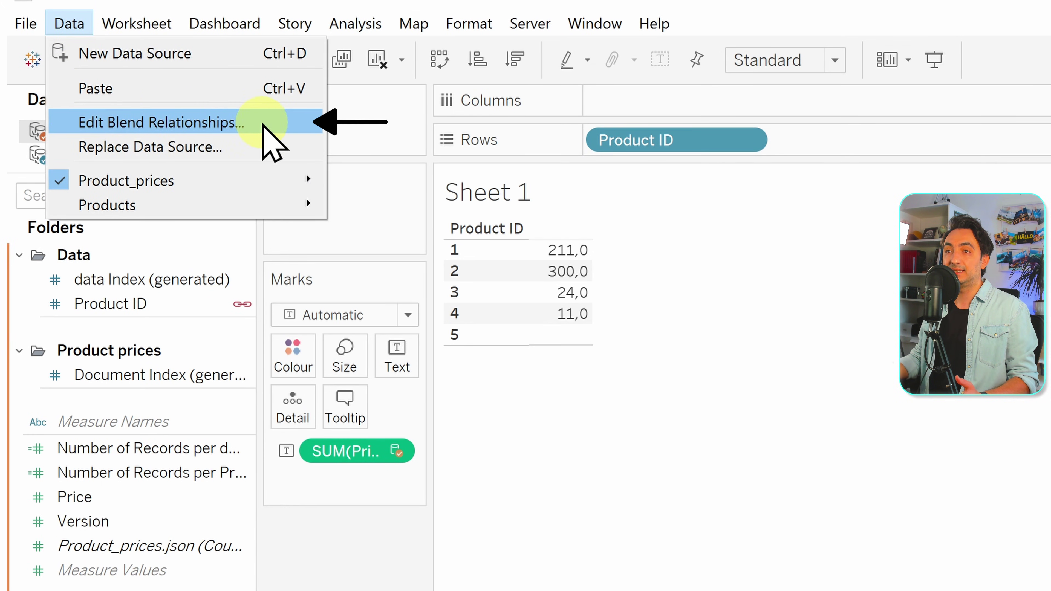
- Switch the blend relationships to Custom and confirm the Product ID to Product ID mapping
click(275, 124)
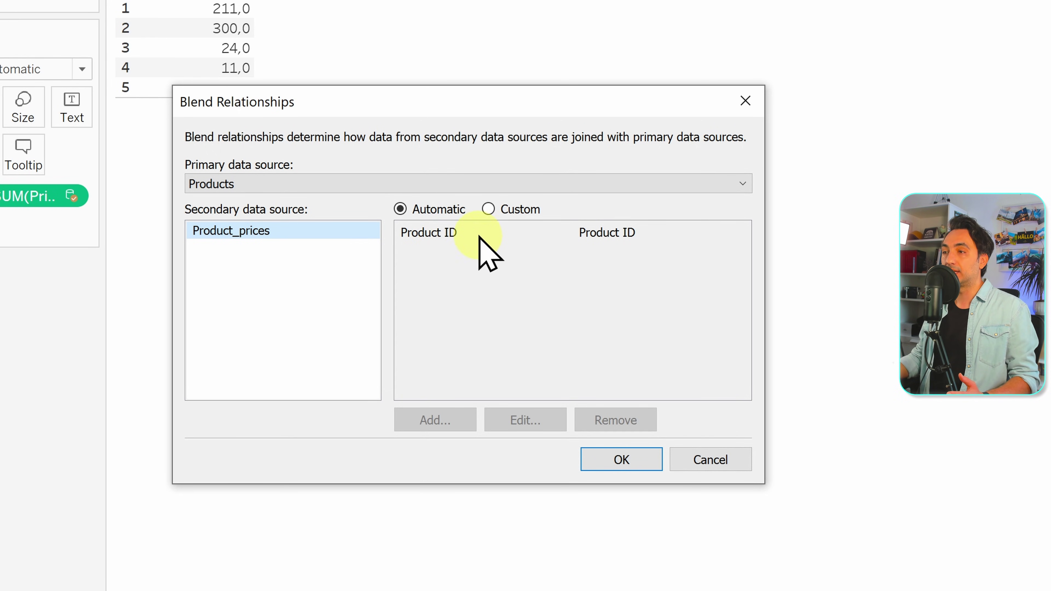
click(492, 212)
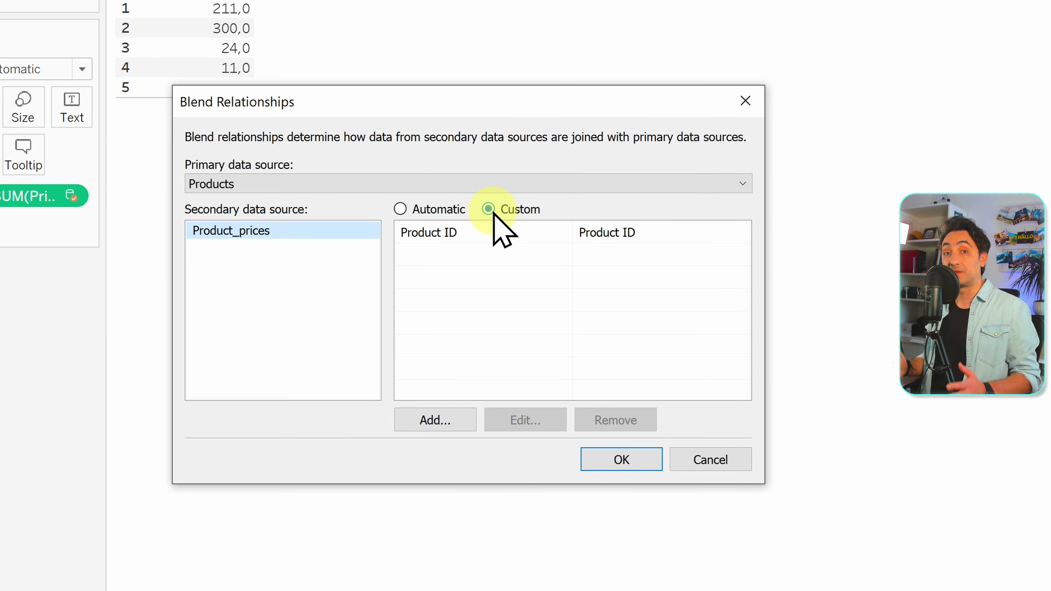
click(491, 233)
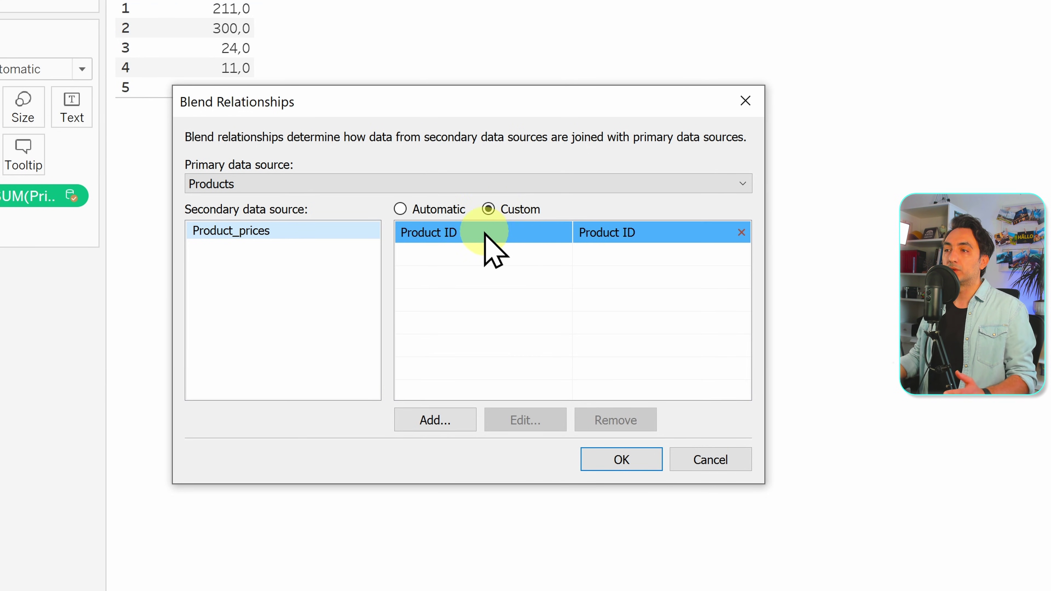
double_click(486, 234)
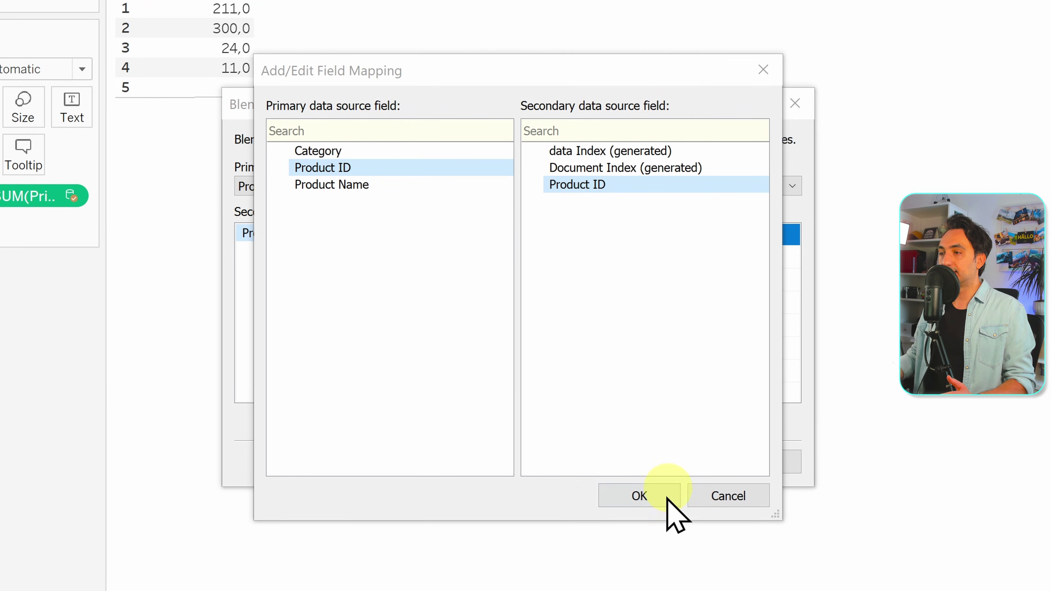
click(662, 495)
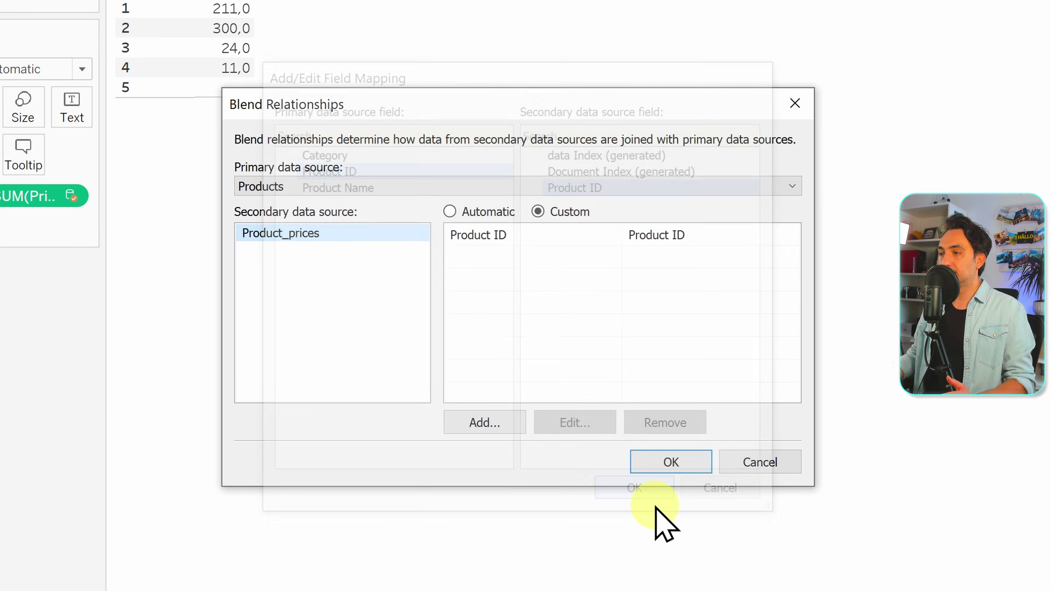
- Add a Category to data Index (generated) mapping and apply the blend relationships
click(491, 420)
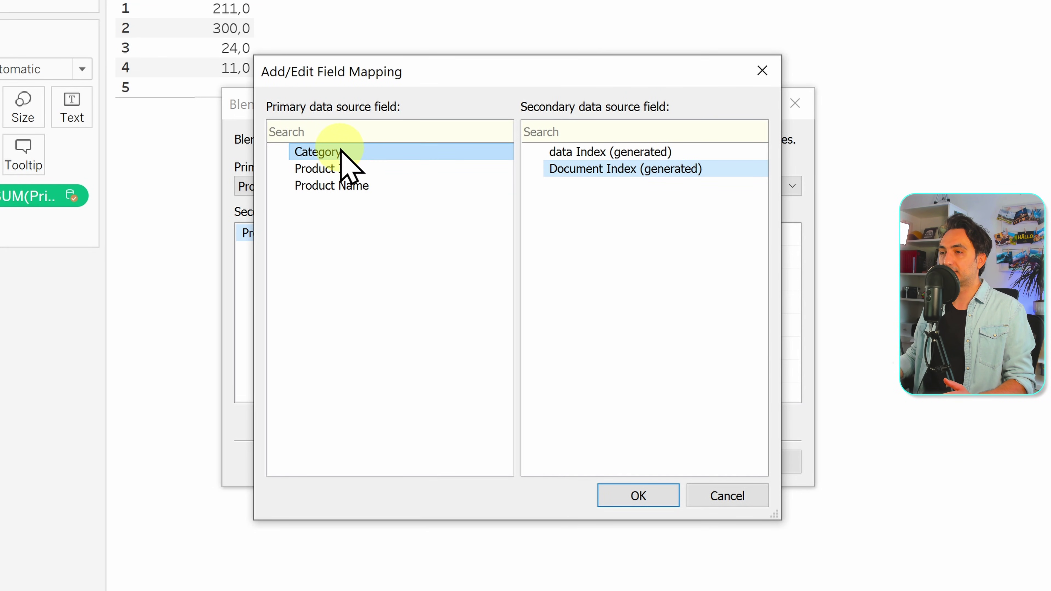
click(616, 152)
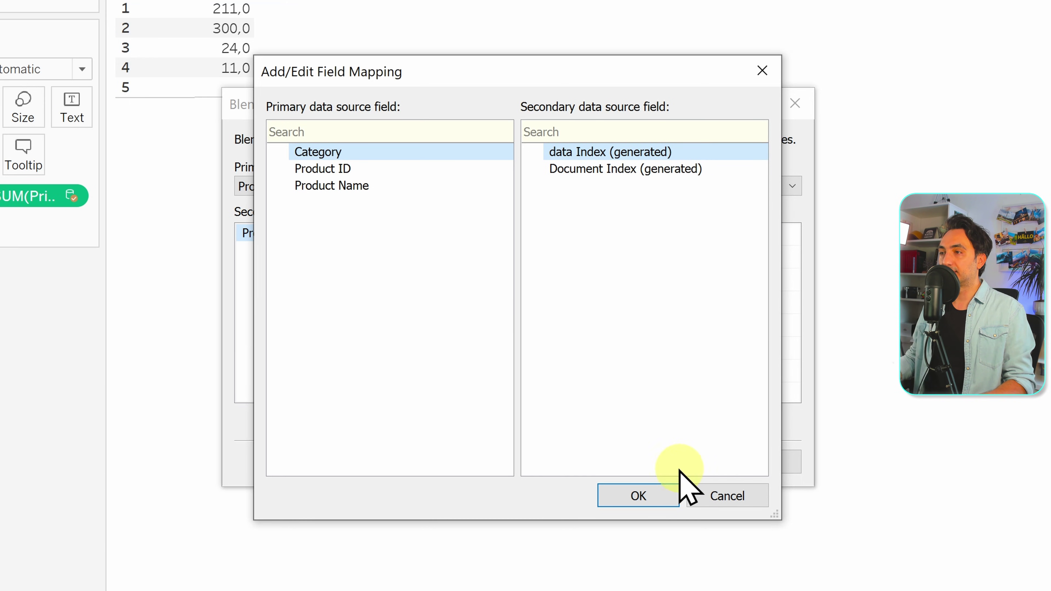
click(627, 501)
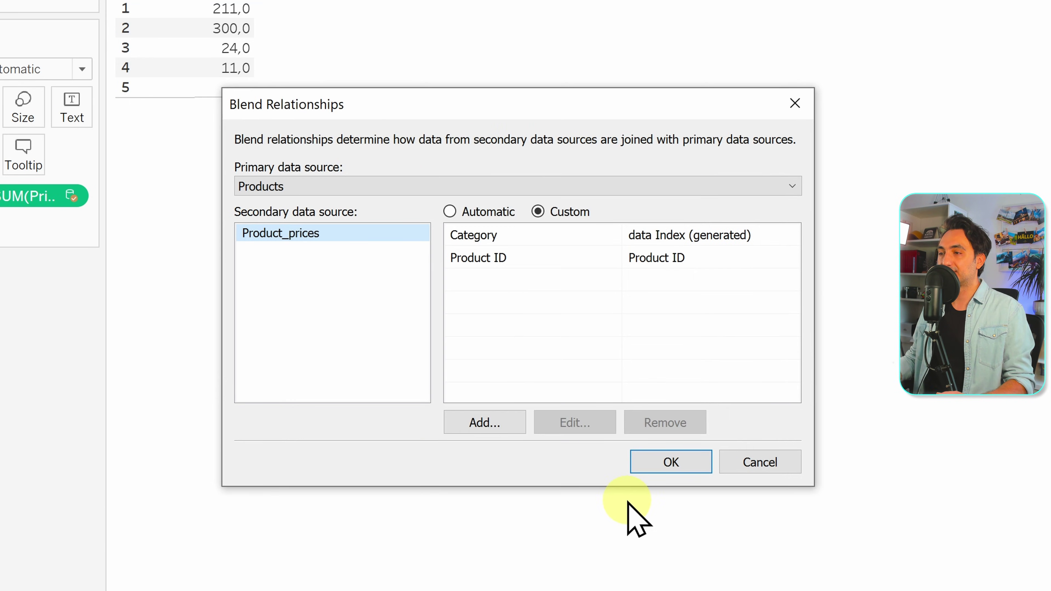
click(672, 463)
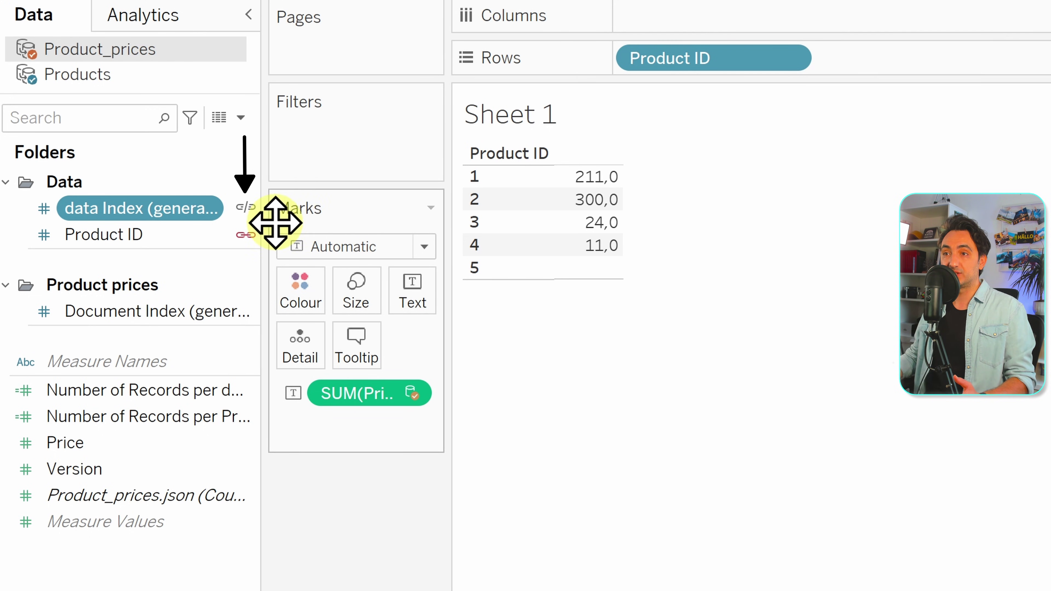
- Make Product ID the active link and unlink data Index (generated), restoring prices totalling 546,0
click(247, 208)
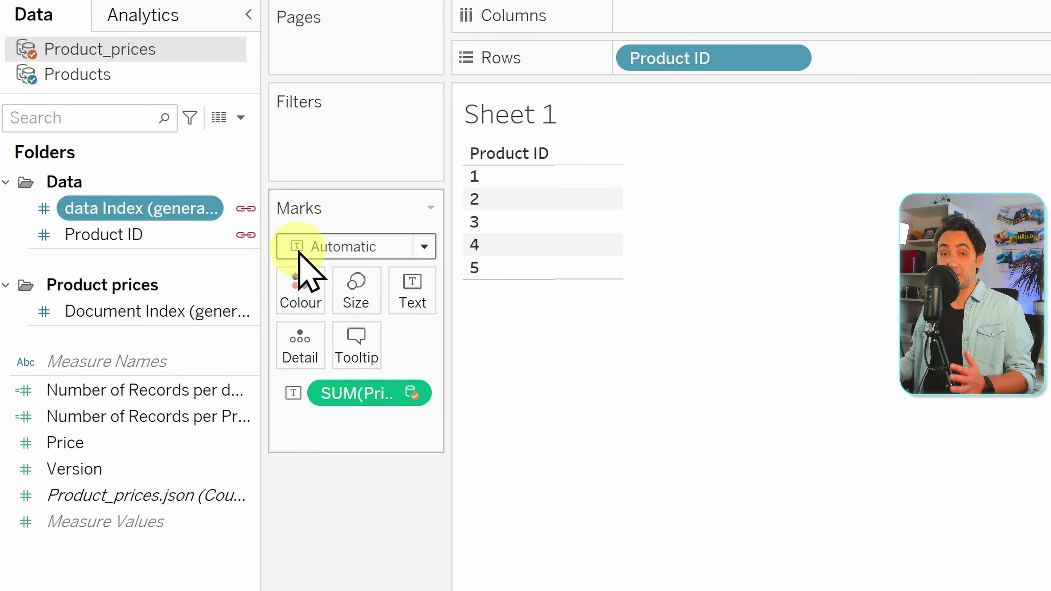
click(248, 234)
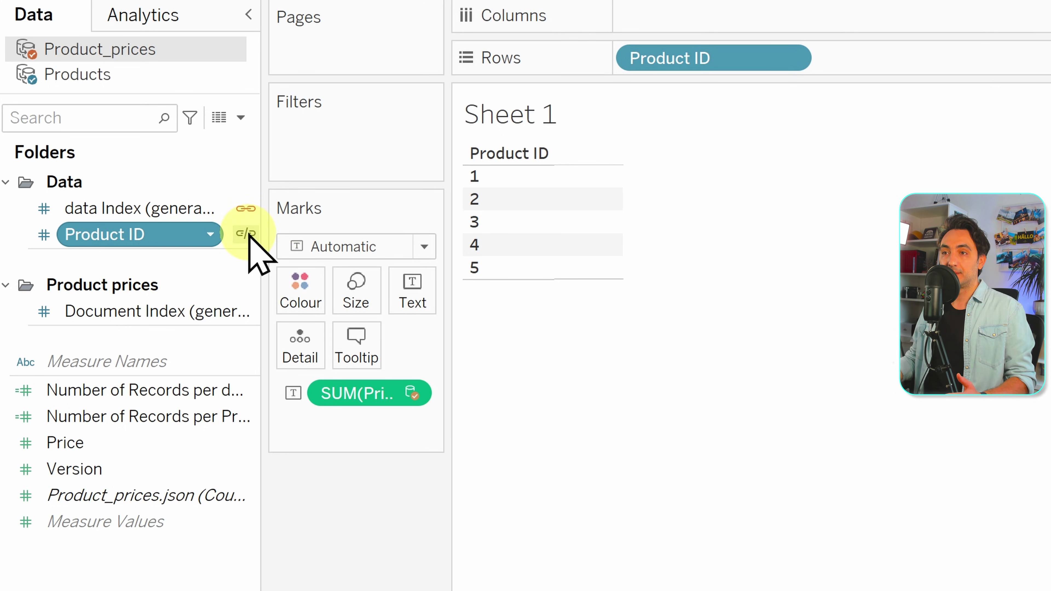
click(247, 235)
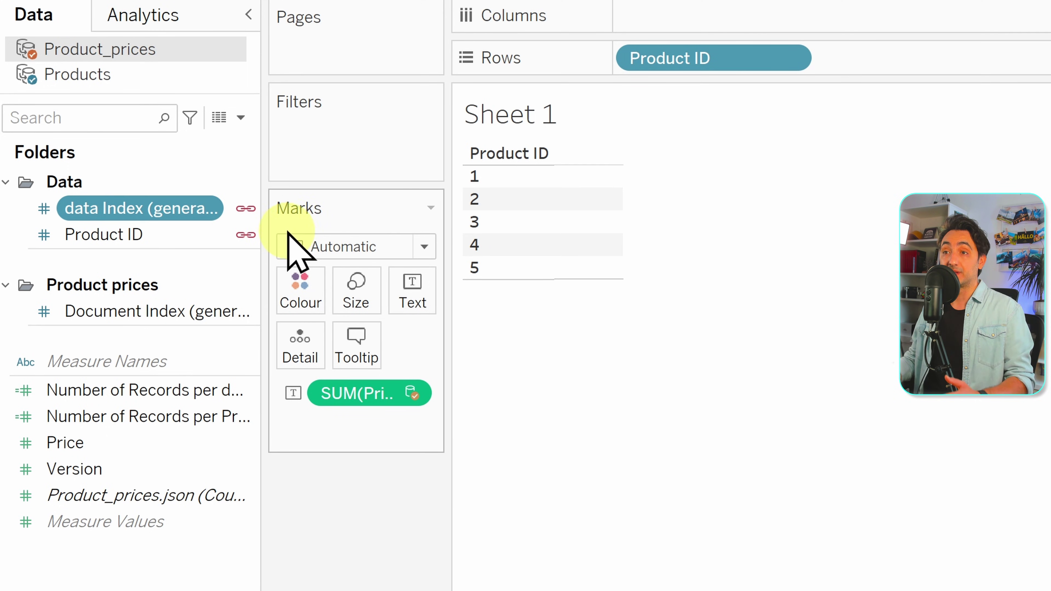
click(247, 209)
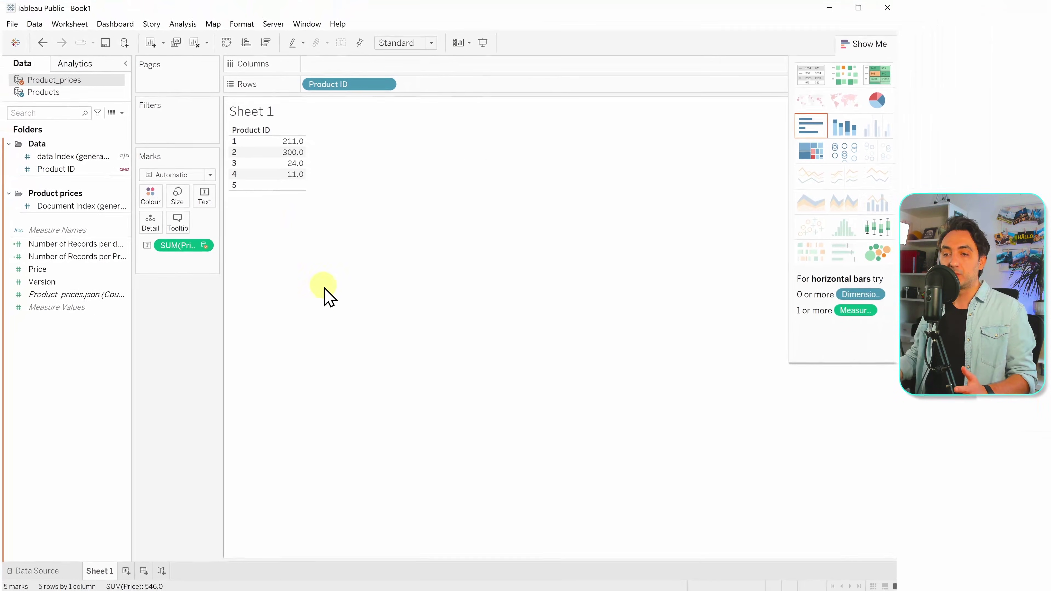
- Add Sheet 2 with Product ID from Product_prices on Rows, listing products 1–4
click(126, 571)
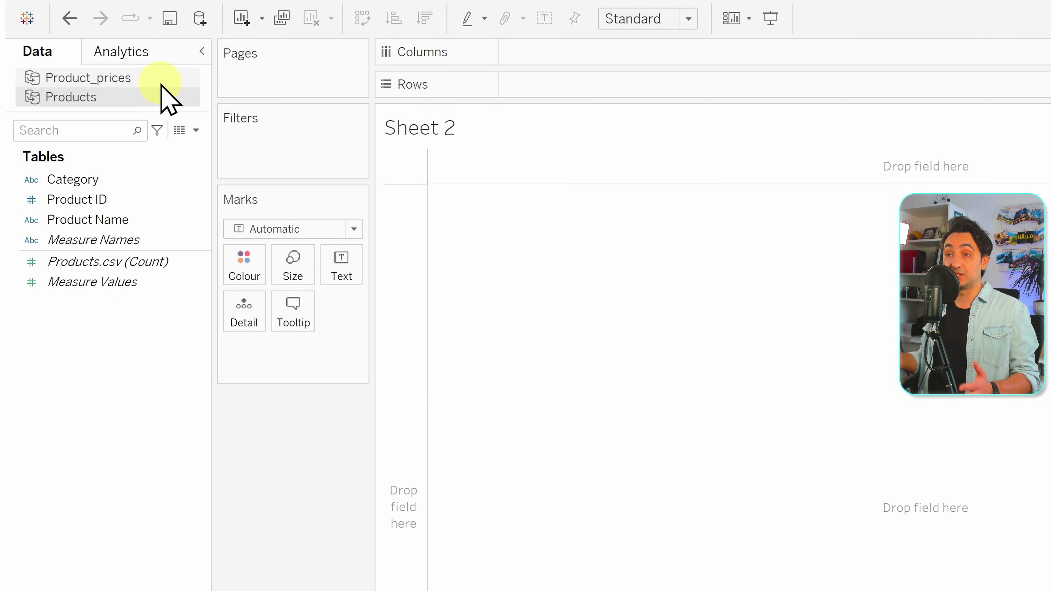
click(162, 83)
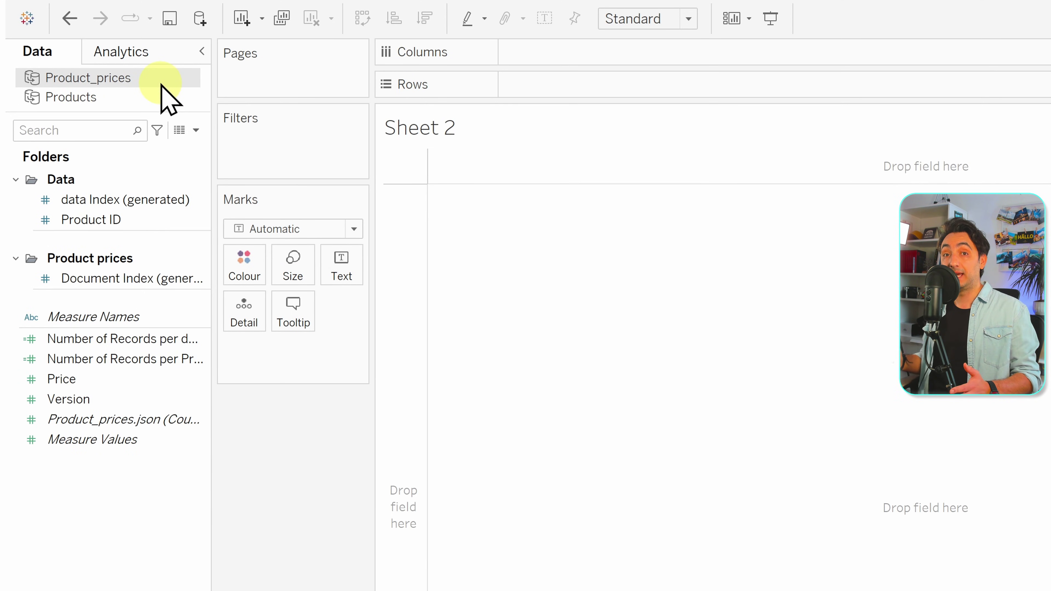
drag(94, 220, 571, 103)
click(91, 83)
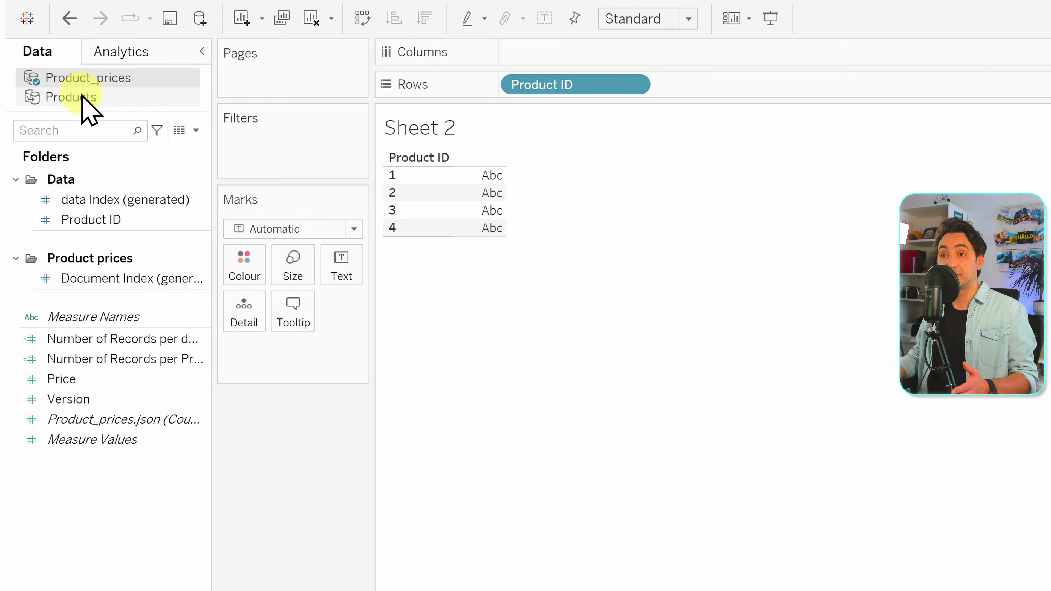
- Add Products' Product Name to Rows beside Product ID, compare with Sheet 1, and return
click(82, 96)
click(94, 179)
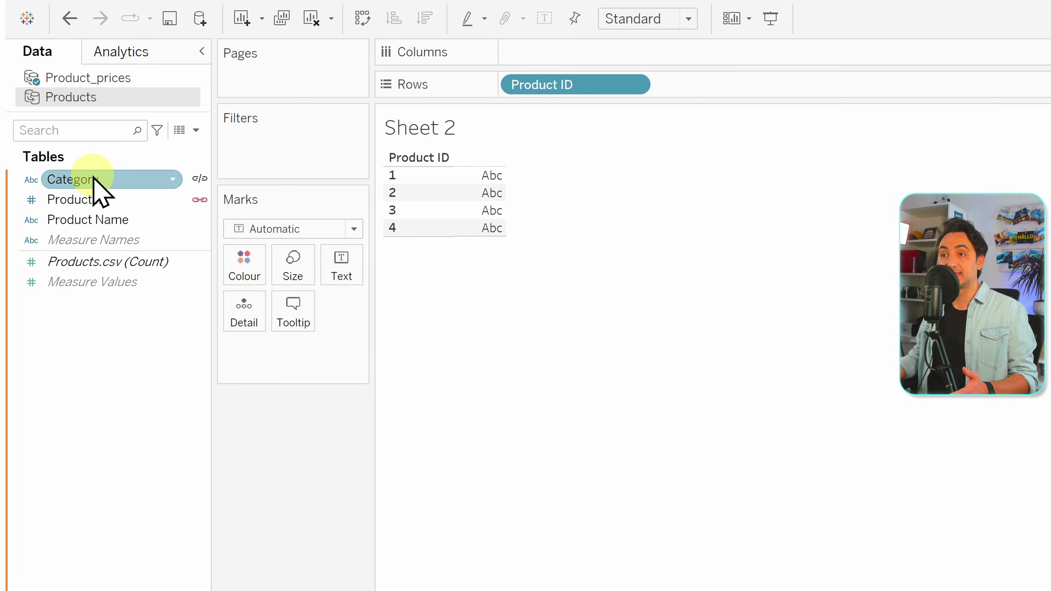
click(97, 219)
drag(96, 218, 716, 88)
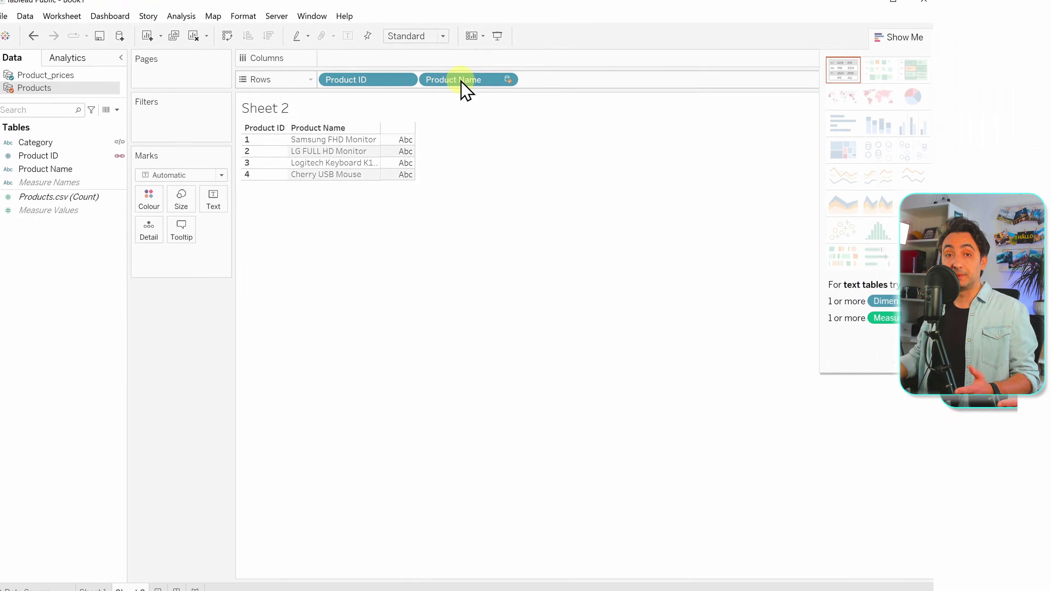
click(100, 571)
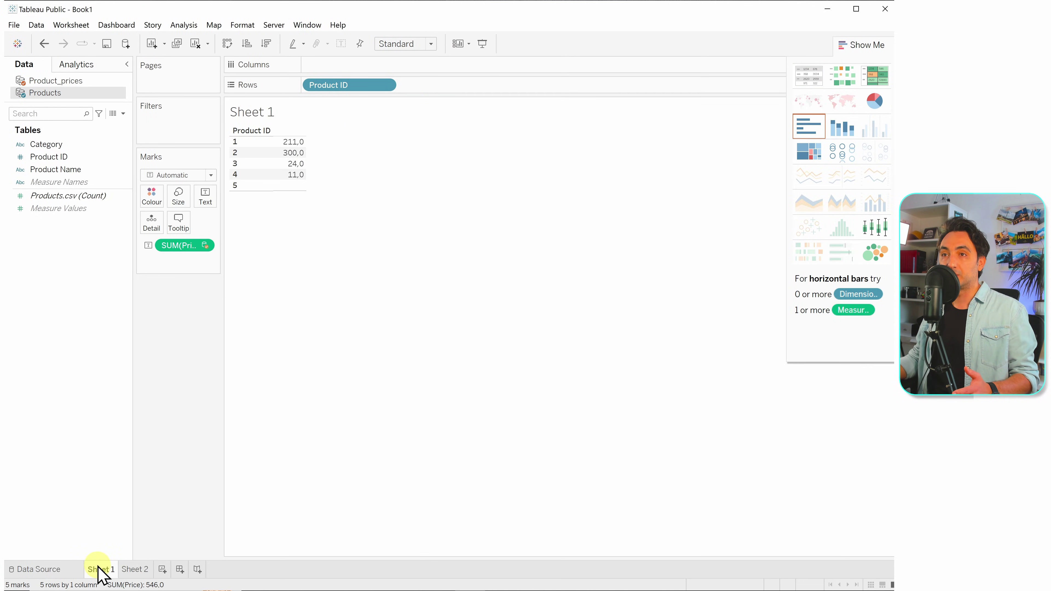
click(53, 103)
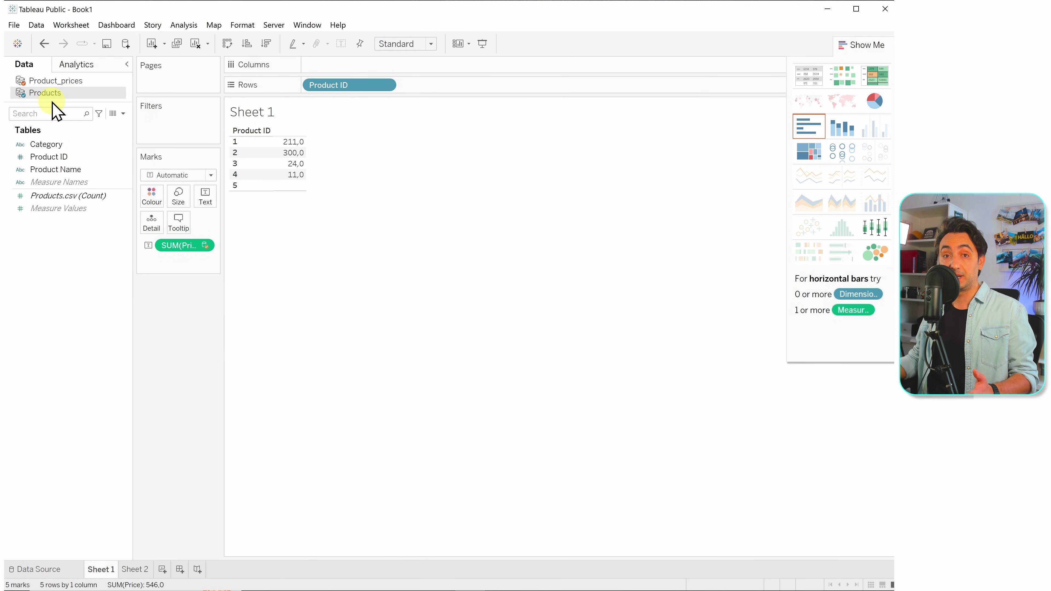
click(145, 569)
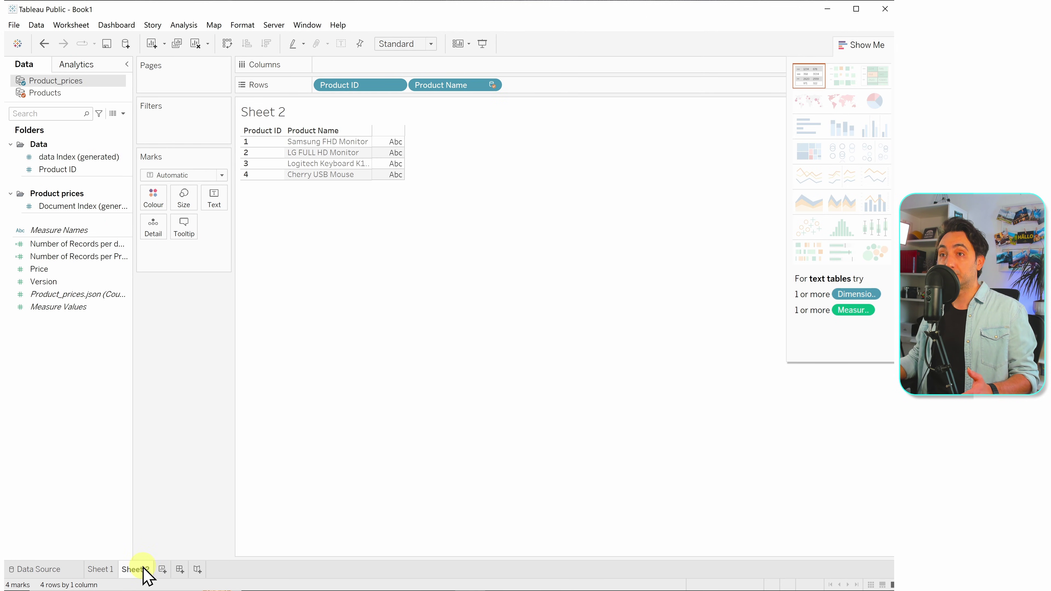